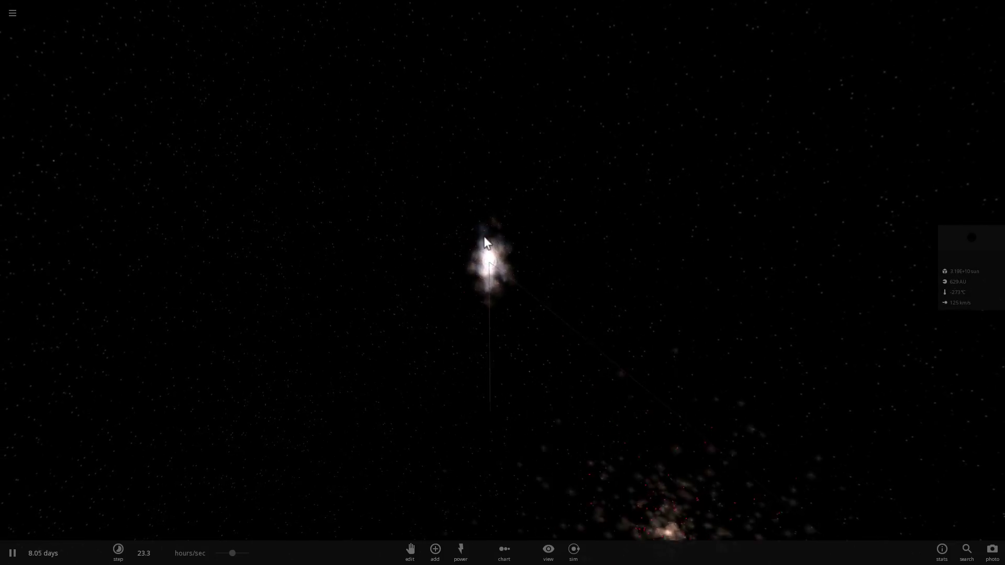
Zoom in on the simulation and open the simulation browser filtered by 'gal'
{"action": "scroll", "coordinate": [484, 236], "scroll_direction": "up", "scroll_amount": 5}
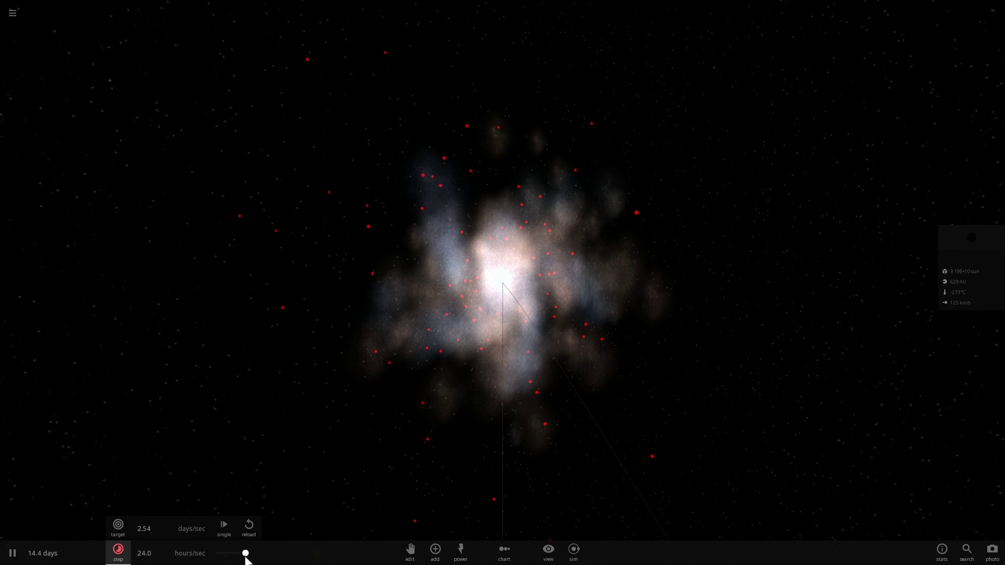
{"action": "left_click", "coordinate": [11, 17]}
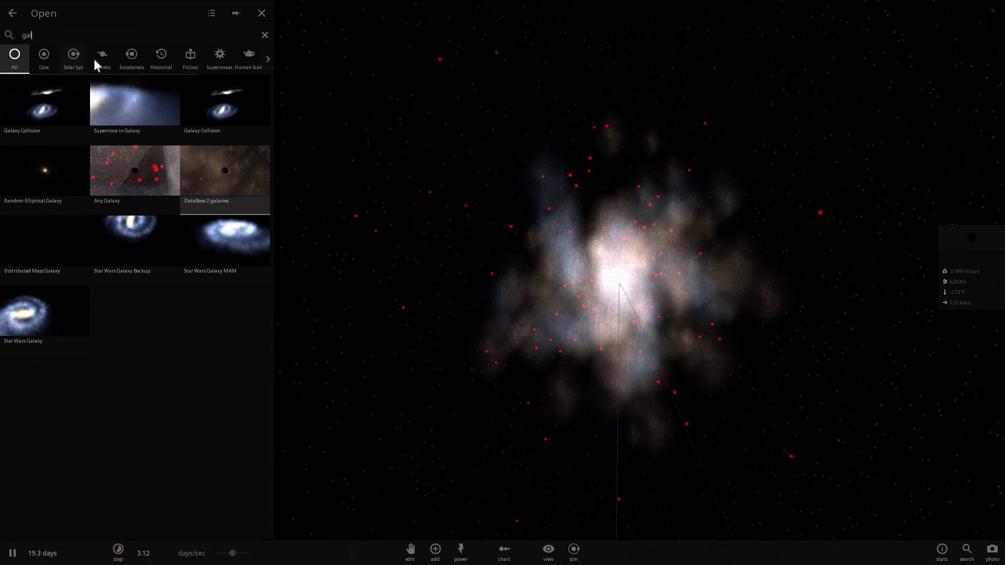
Load the Any Galaxy simulation, start it running, and ease the speed slider down slightly
{"action": "left_click", "coordinate": [132, 178]}
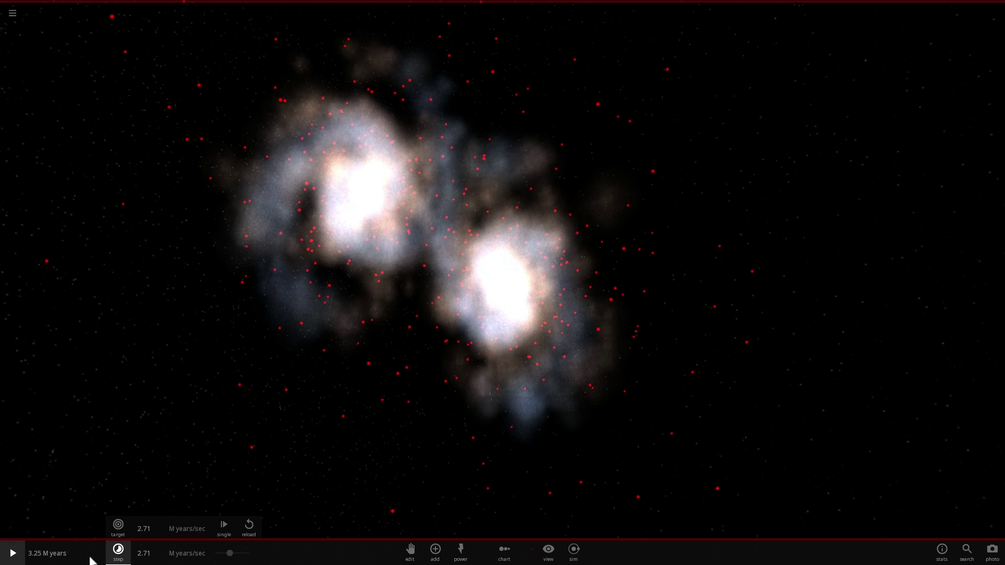
{"action": "left_click", "coordinate": [13, 553]}
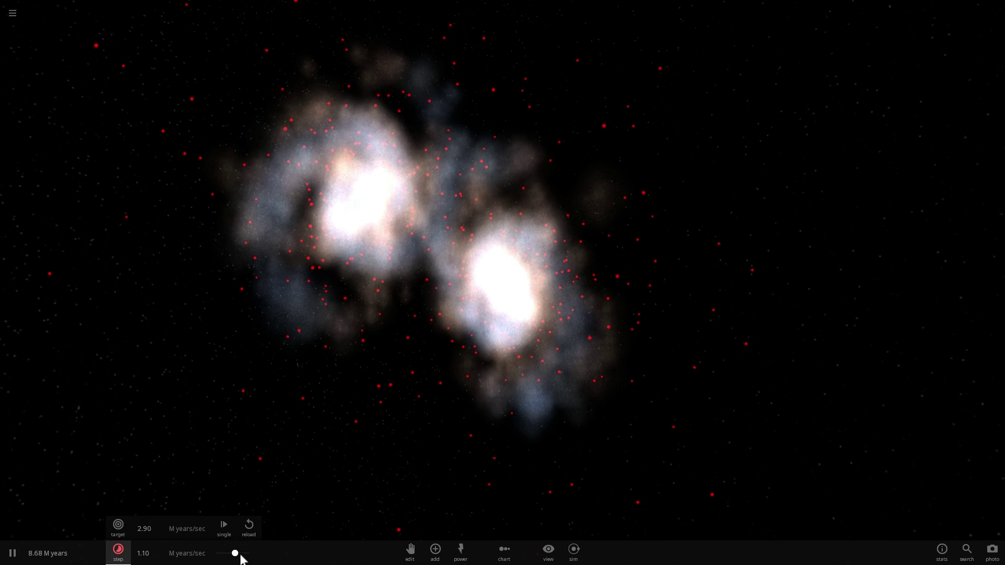
{"action": "left_click_drag", "start_coordinate": [240, 555], "coordinate": [237, 555]}
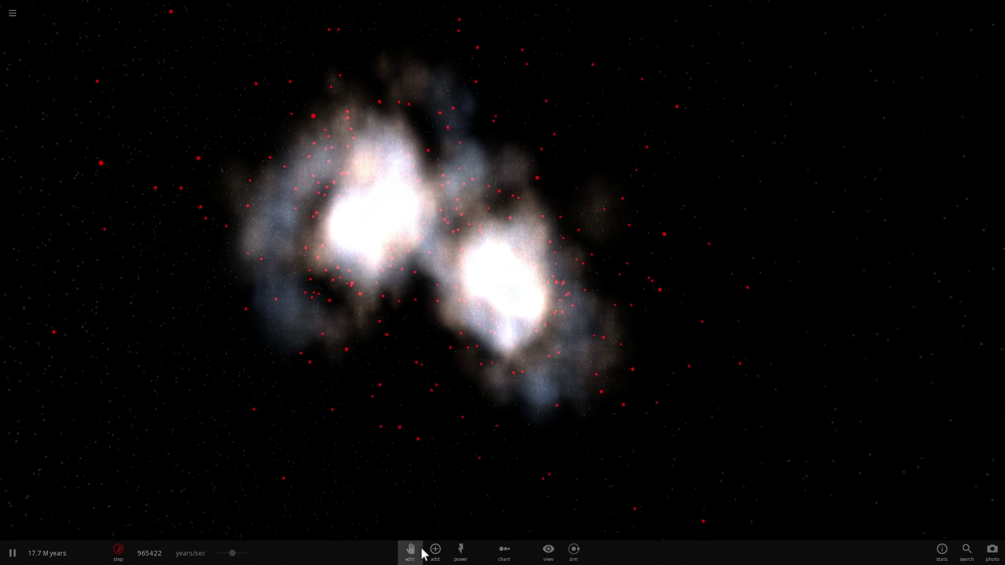
Run Delete All Dark Matter from the Power tools' Sim Actions list, then close the list
{"action": "left_click", "coordinate": [460, 556]}
{"action": "left_click", "coordinate": [373, 525]}
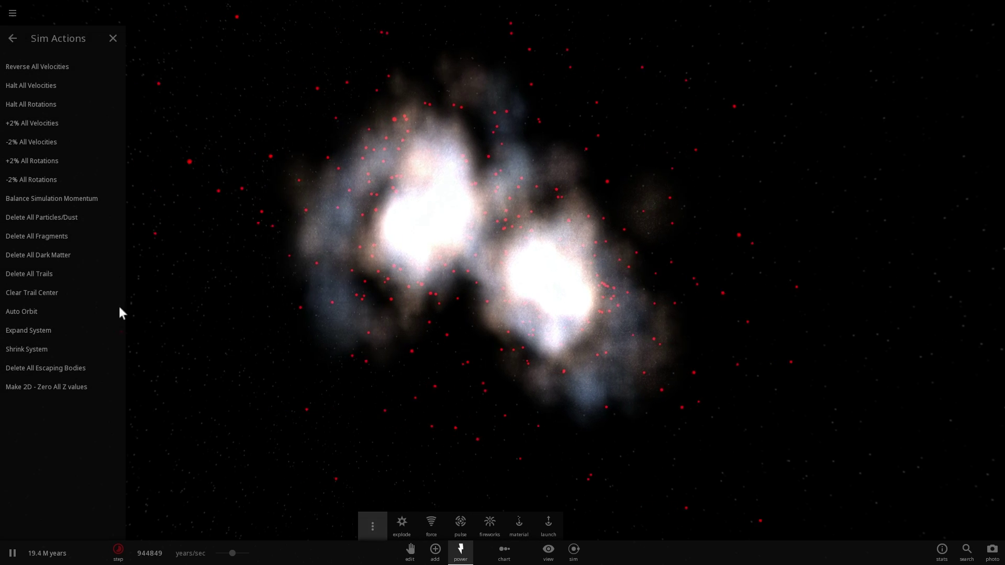
{"action": "left_click", "coordinate": [68, 256]}
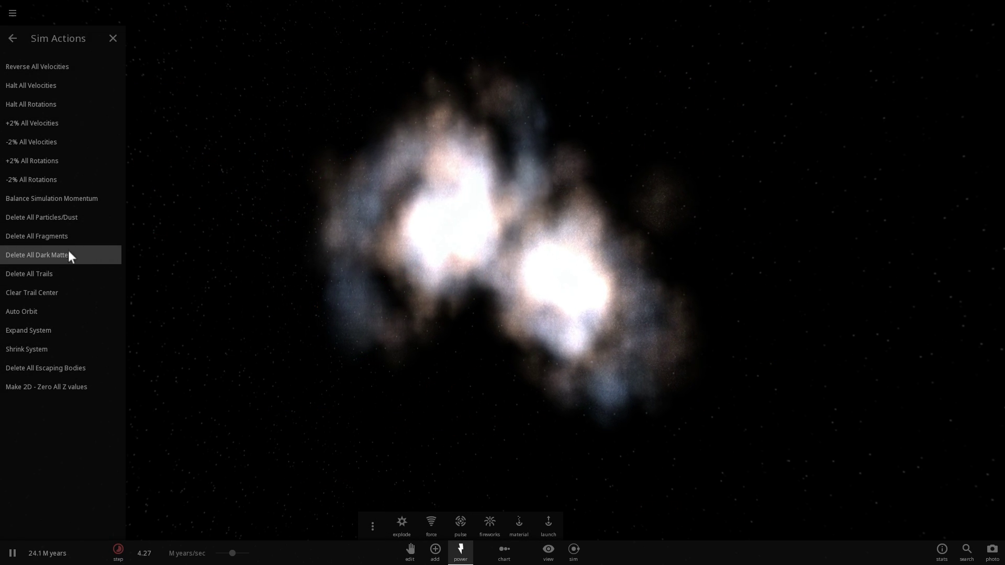
{"action": "left_click", "coordinate": [113, 39]}
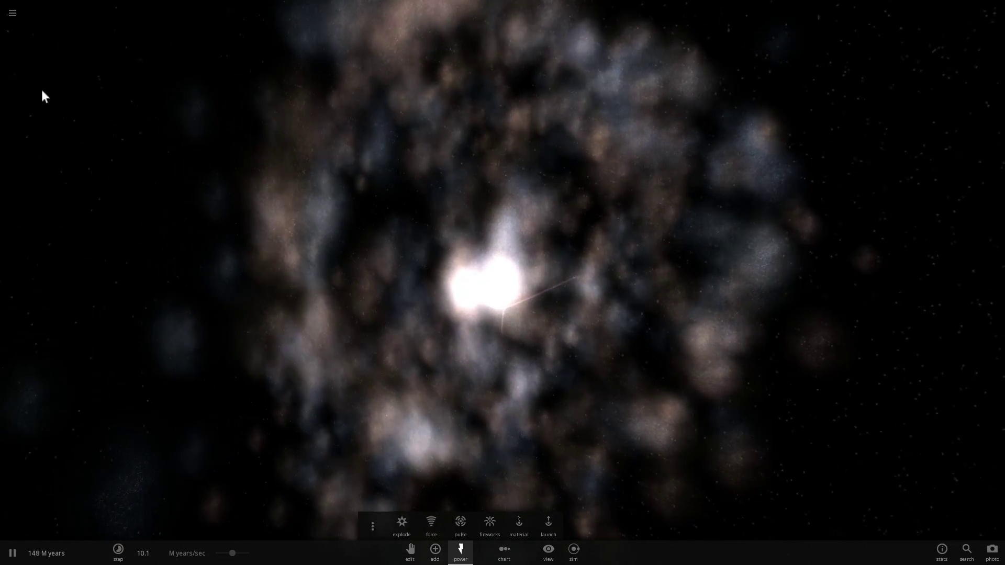
Reload Any Galaxy, tilt the view nearly edge-on, and raise the speed to 2 months per second
{"action": "left_click", "coordinate": [10, 14]}
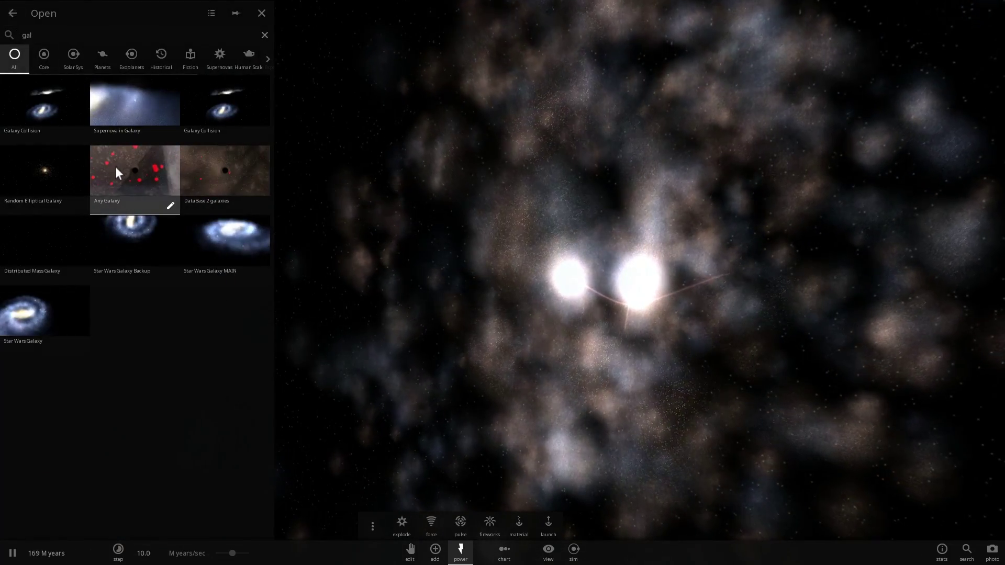
{"action": "left_click", "coordinate": [115, 167]}
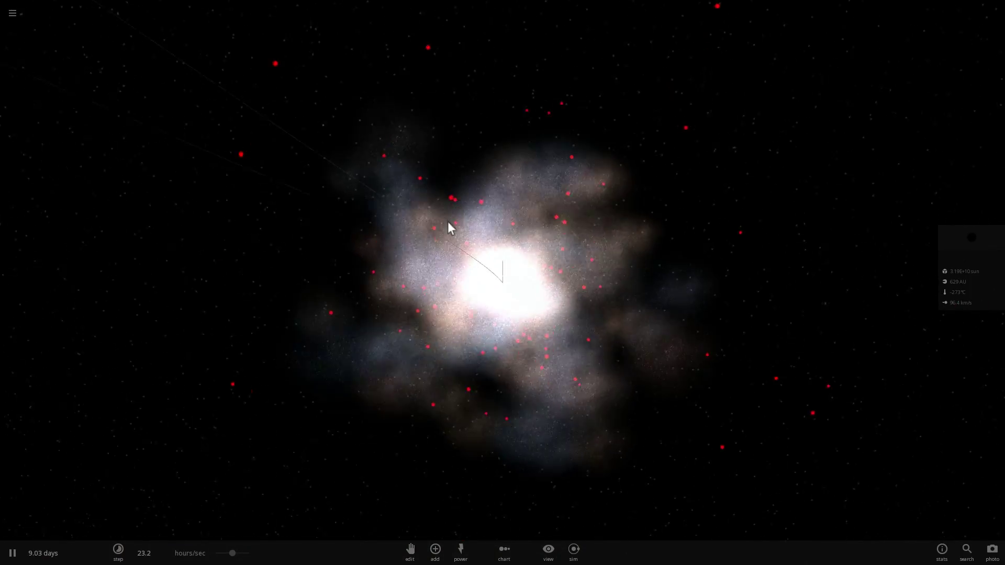
{"action": "left_click_drag", "start_coordinate": [447, 221], "coordinate": [351, 411]}
{"action": "left_click", "coordinate": [461, 555]}
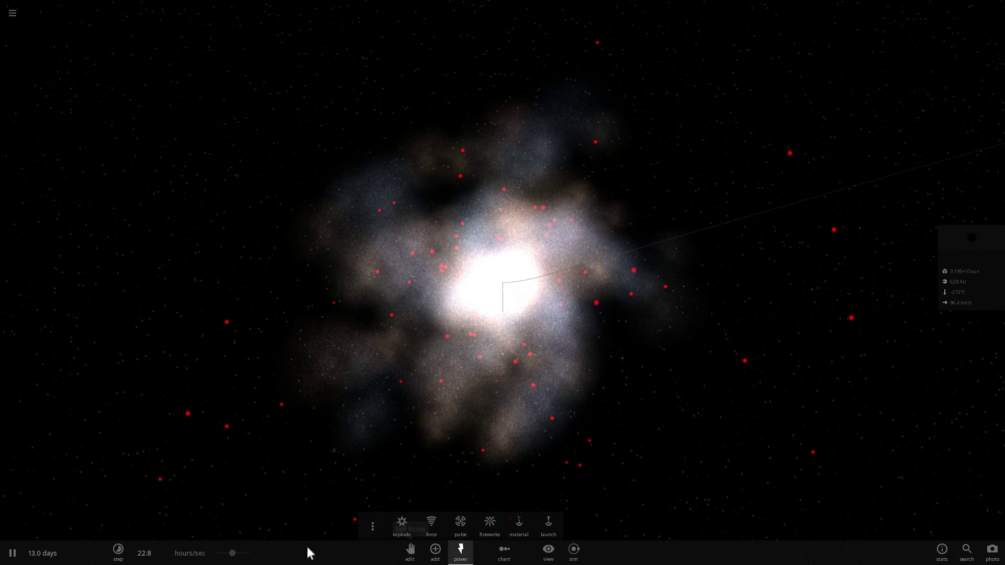
{"action": "left_click_drag", "start_coordinate": [246, 554], "coordinate": [245, 554]}
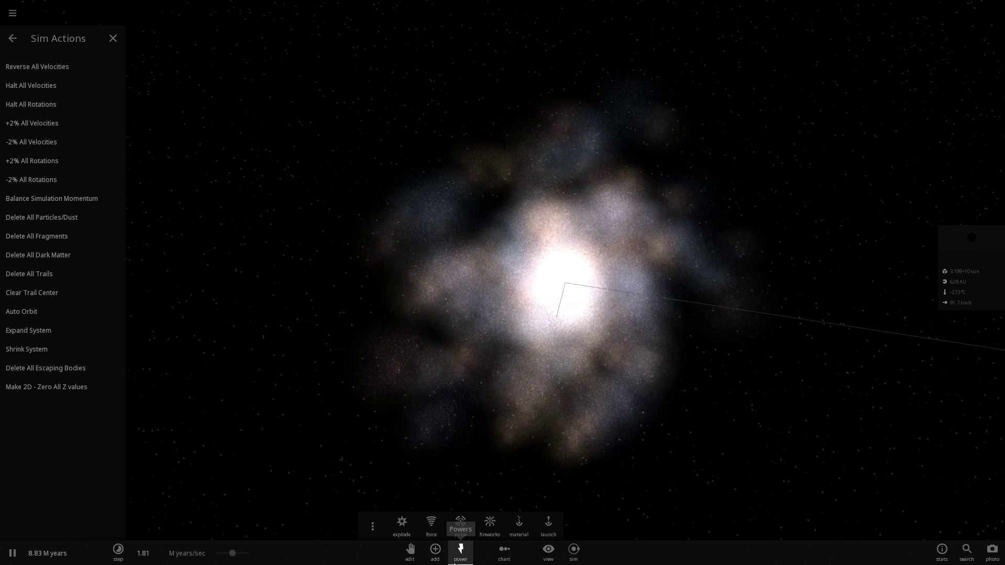
Close the powers tools, pause the simulation, and zoom in and out to inspect the ring
{"action": "left_click", "coordinate": [489, 525]}
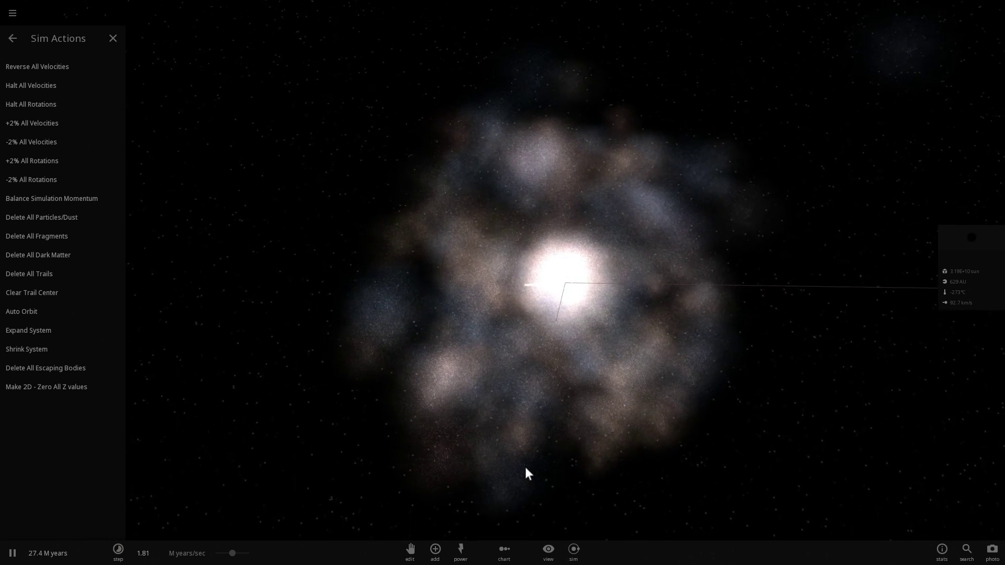
{"action": "left_click", "coordinate": [13, 553]}
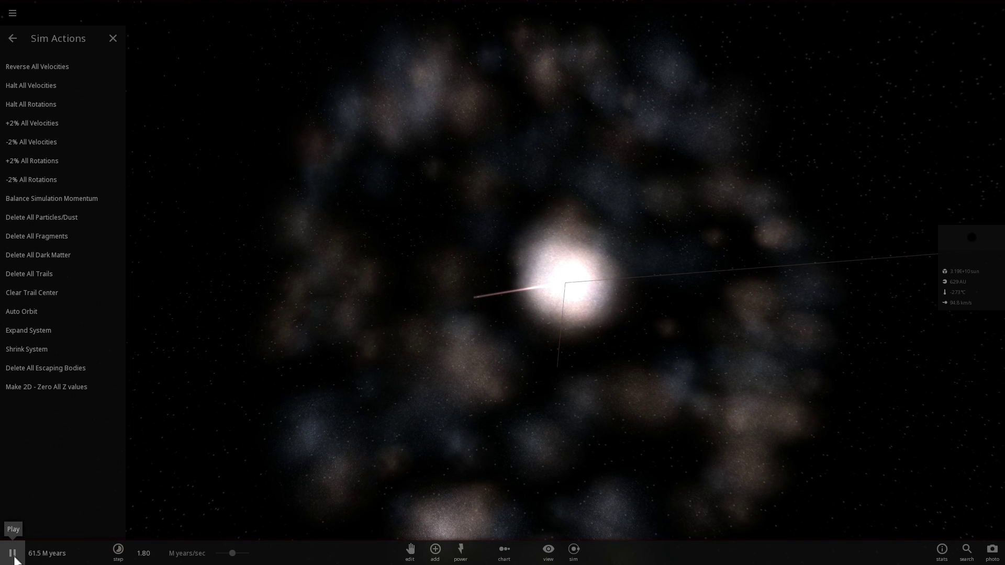
{"action": "scroll", "coordinate": [345, 454], "scroll_direction": "down", "scroll_amount": 3}
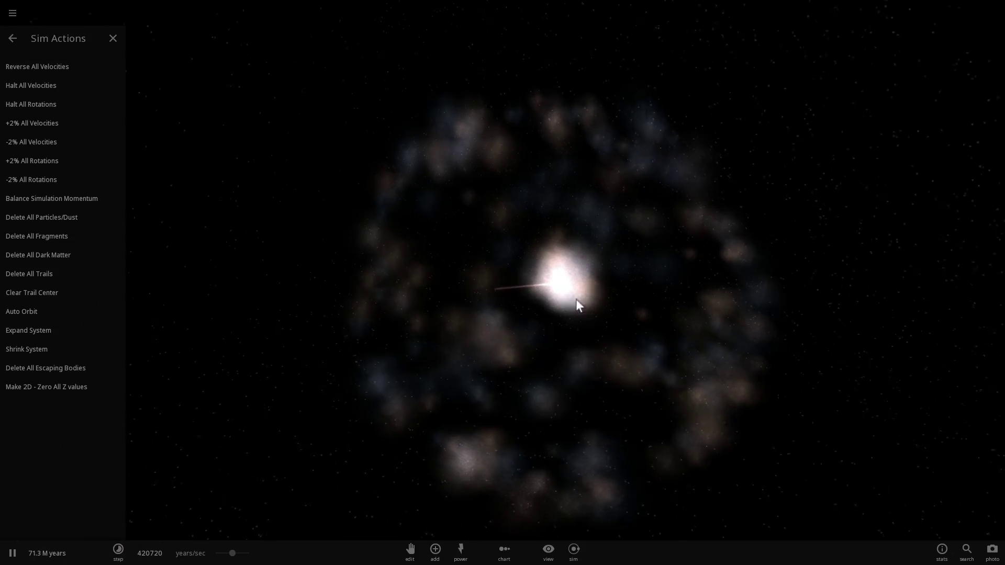
{"action": "scroll", "coordinate": [567, 284], "scroll_direction": "up", "scroll_amount": 5}
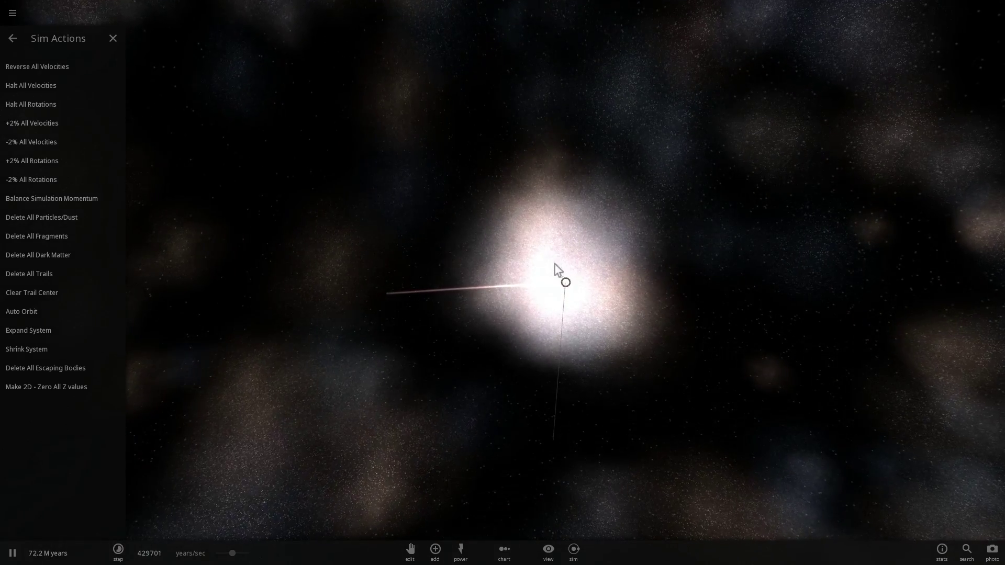
{"action": "scroll", "coordinate": [576, 282], "scroll_direction": "up", "scroll_amount": 5}
{"action": "scroll", "coordinate": [576, 282], "scroll_direction": "down", "scroll_amount": 1}
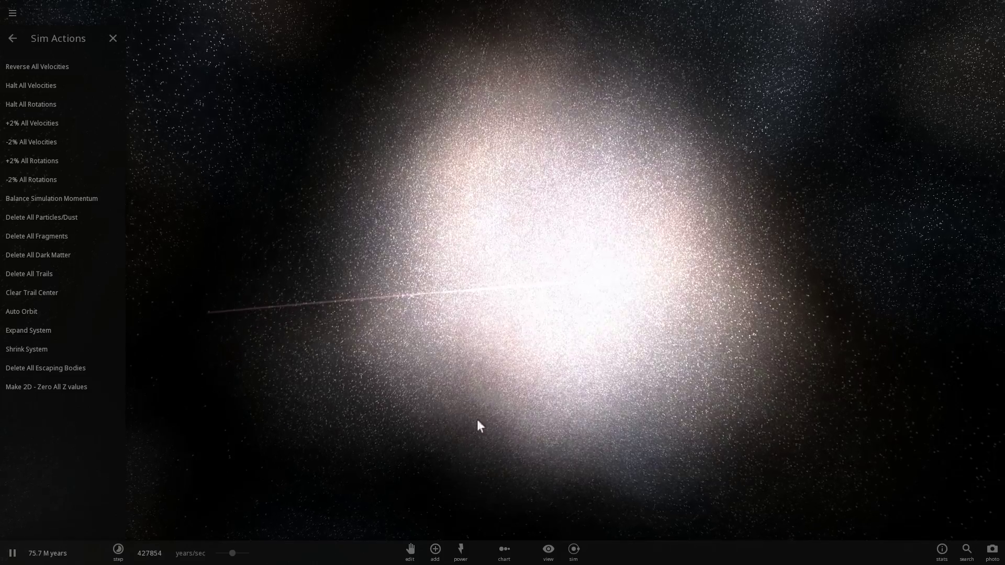
{"action": "scroll", "coordinate": [605, 406], "scroll_direction": "down", "scroll_amount": 5}
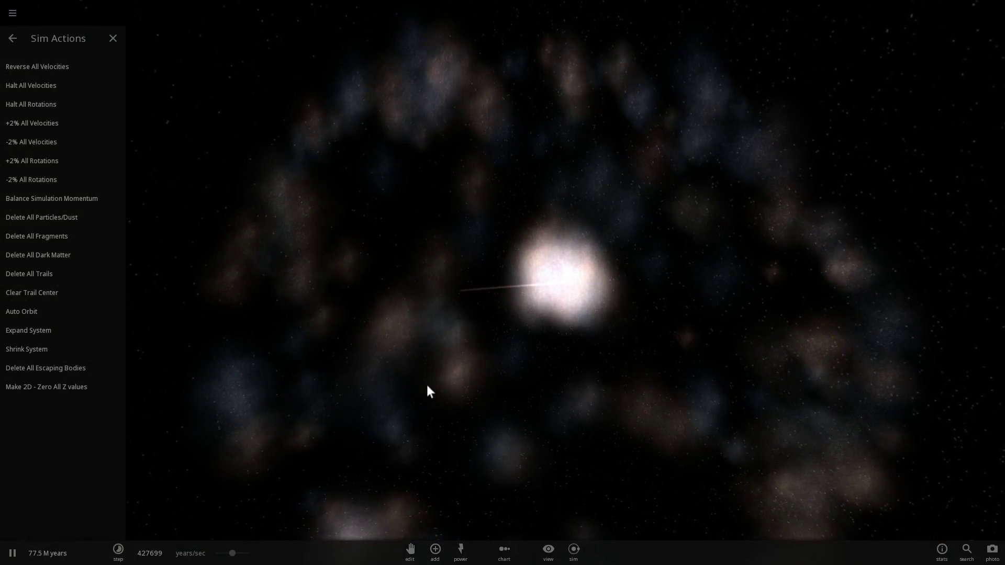
{"action": "scroll", "coordinate": [527, 400], "scroll_direction": "down", "scroll_amount": 3}
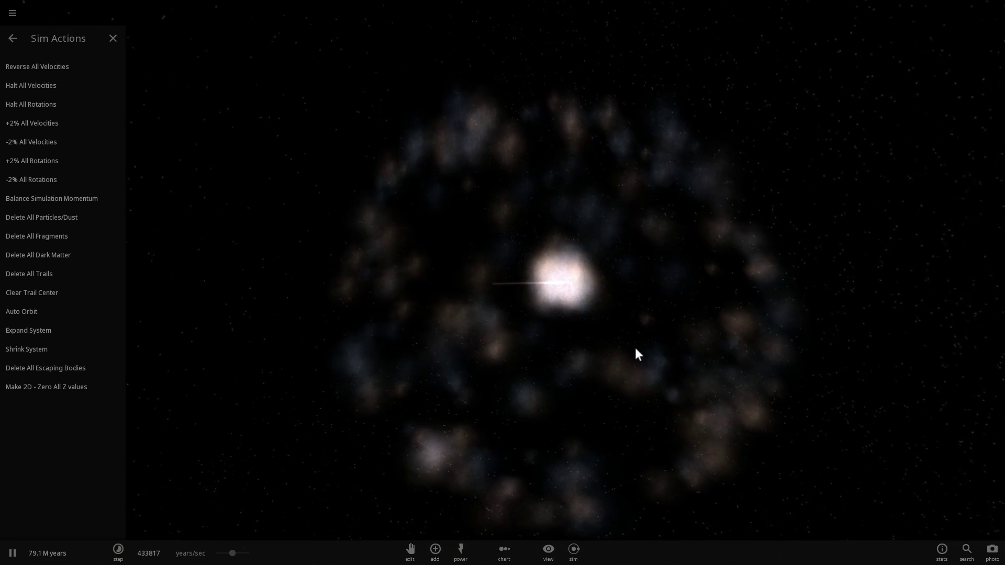
{"action": "scroll", "coordinate": [627, 349], "scroll_direction": "down", "scroll_amount": 3}
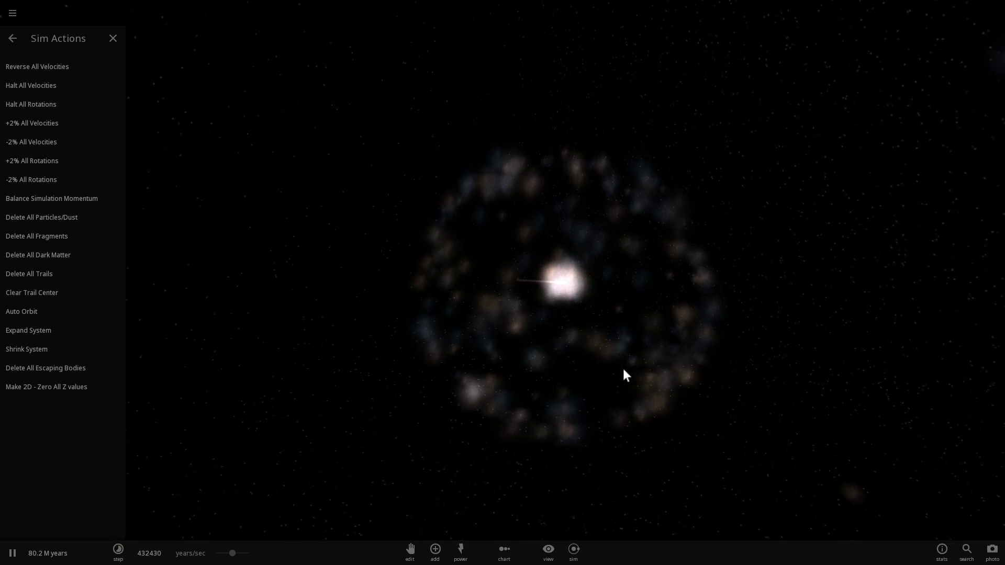
{"action": "scroll", "coordinate": [636, 360], "scroll_direction": "up", "scroll_amount": 2}
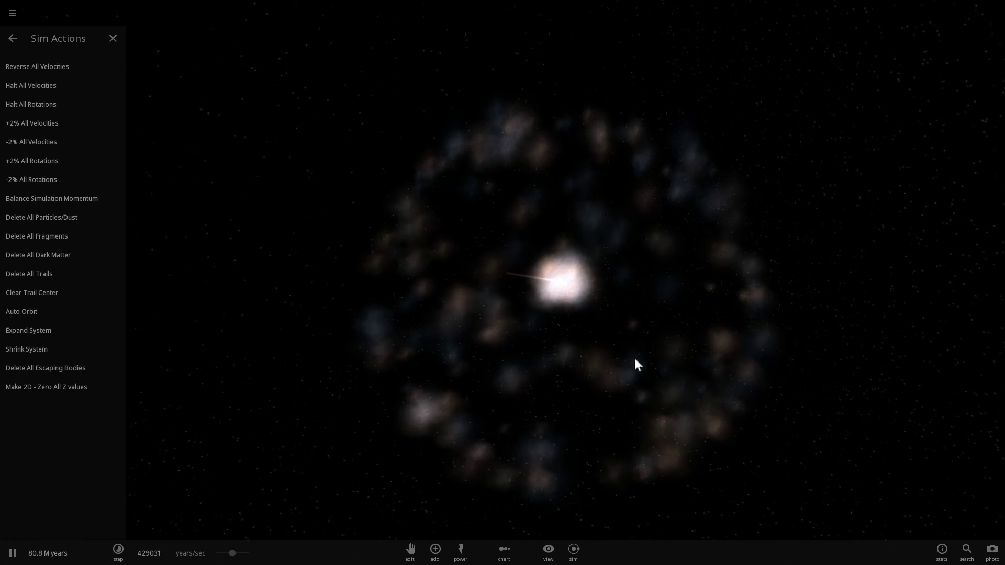
{"action": "scroll", "coordinate": [577, 388], "scroll_direction": "up", "scroll_amount": 2}
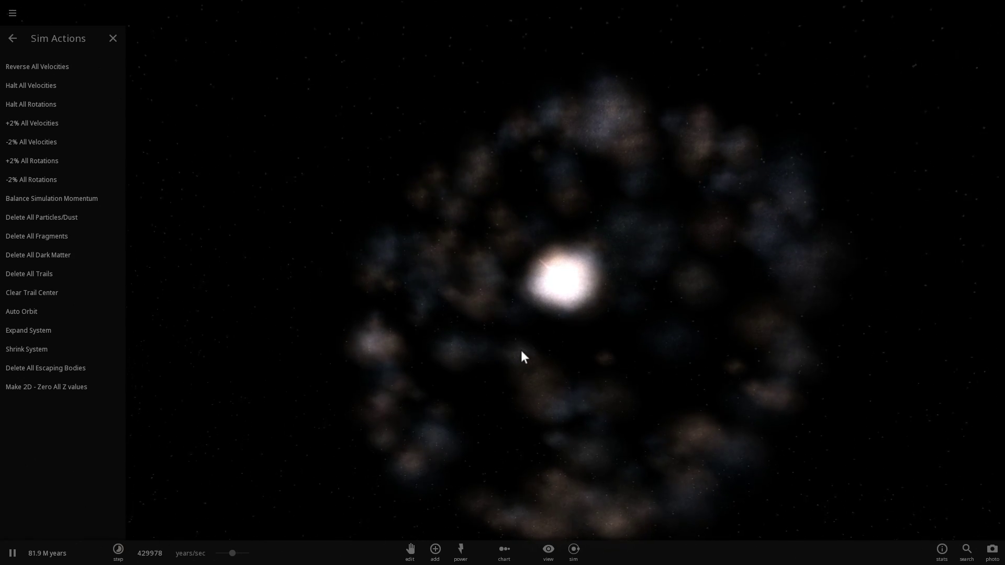
{"action": "scroll", "coordinate": [586, 401], "scroll_direction": "down", "scroll_amount": 3}
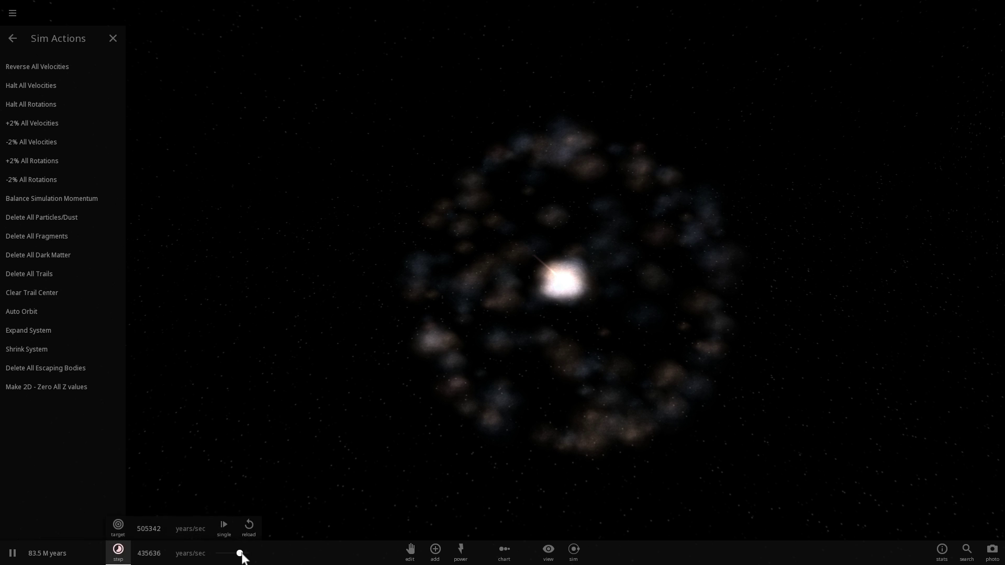
Speed up to 6.79 M years/sec, then slow down, and tilt the view to see the galaxy at an angle
{"action": "left_click_drag", "start_coordinate": [242, 554], "coordinate": [244, 554]}
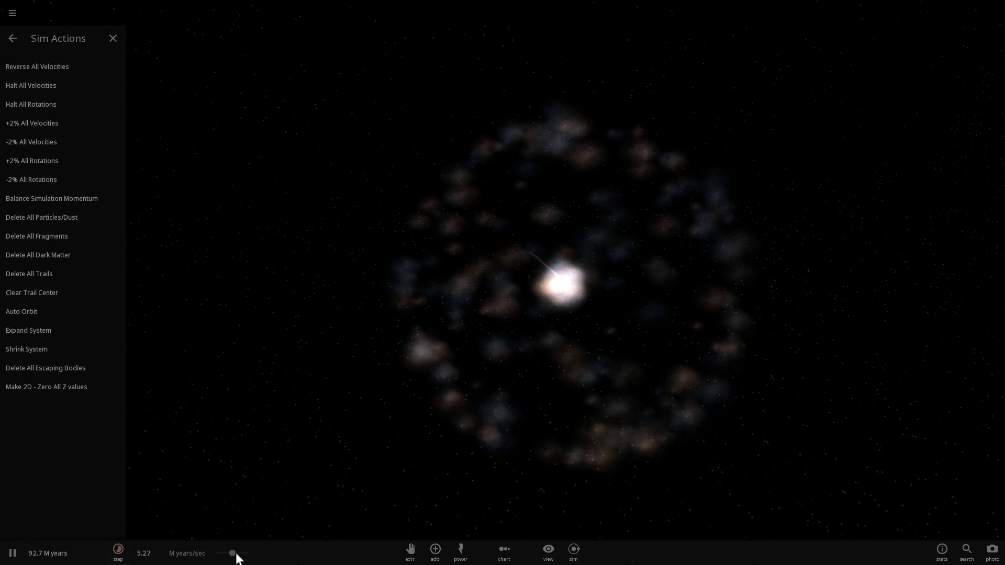
{"action": "left_click_drag", "start_coordinate": [234, 554], "coordinate": [215, 552]}
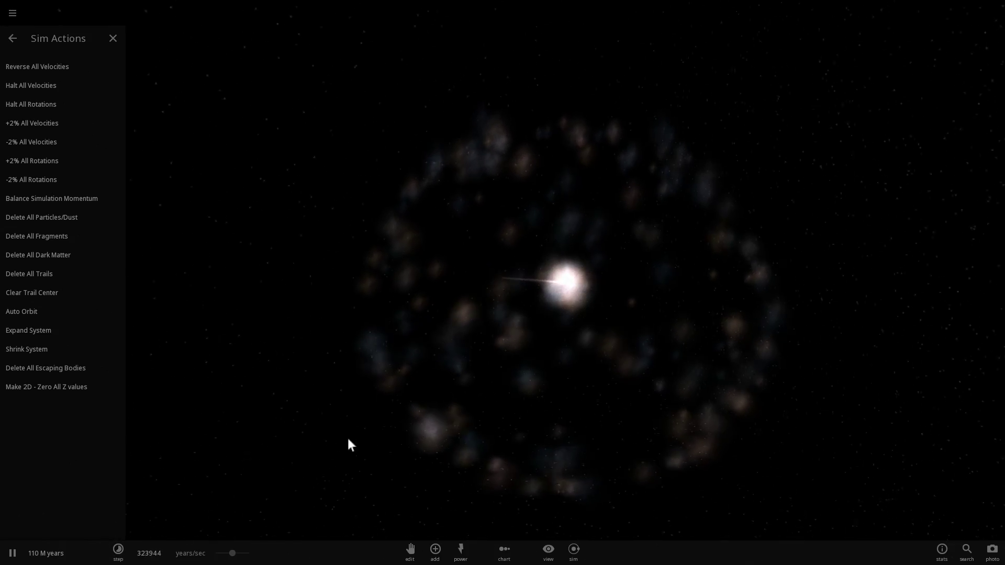
{"action": "left_click_drag", "start_coordinate": [347, 444], "coordinate": [736, 142]}
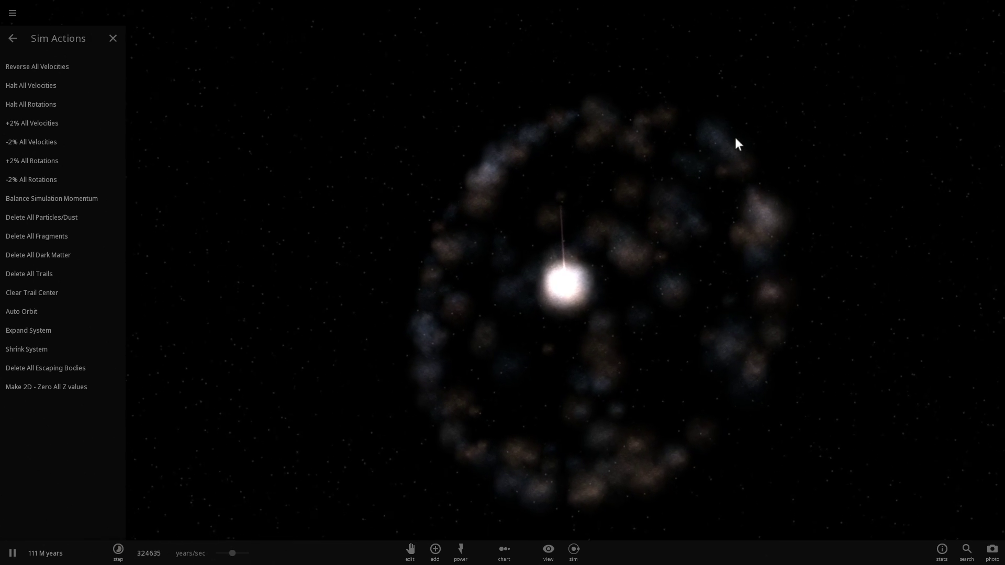
Close the Sim Actions panel and orbit and zoom around the expanding ring until it's seen edge-on
{"action": "left_click", "coordinate": [114, 38]}
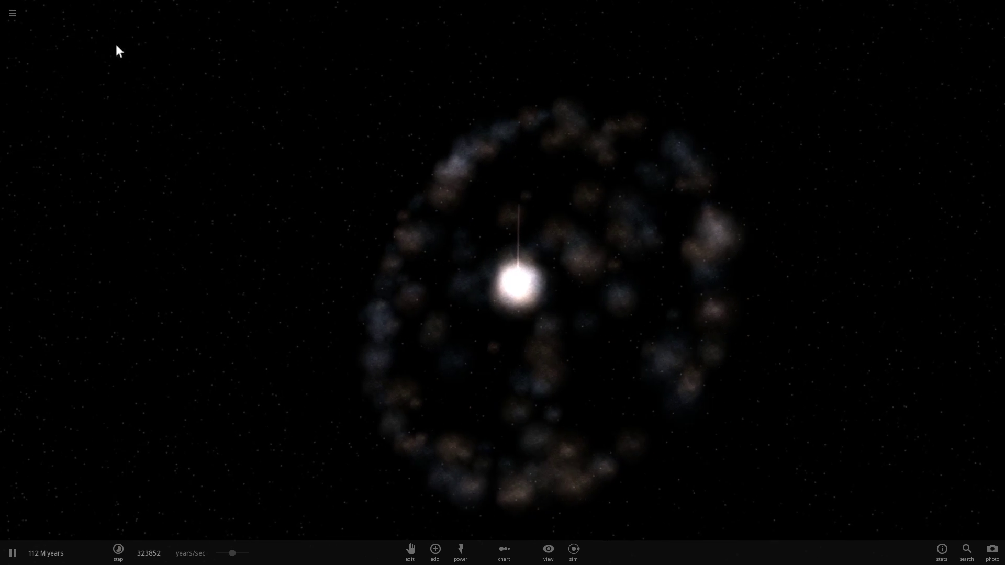
{"action": "left_click_drag", "start_coordinate": [413, 187], "coordinate": [472, 264]}
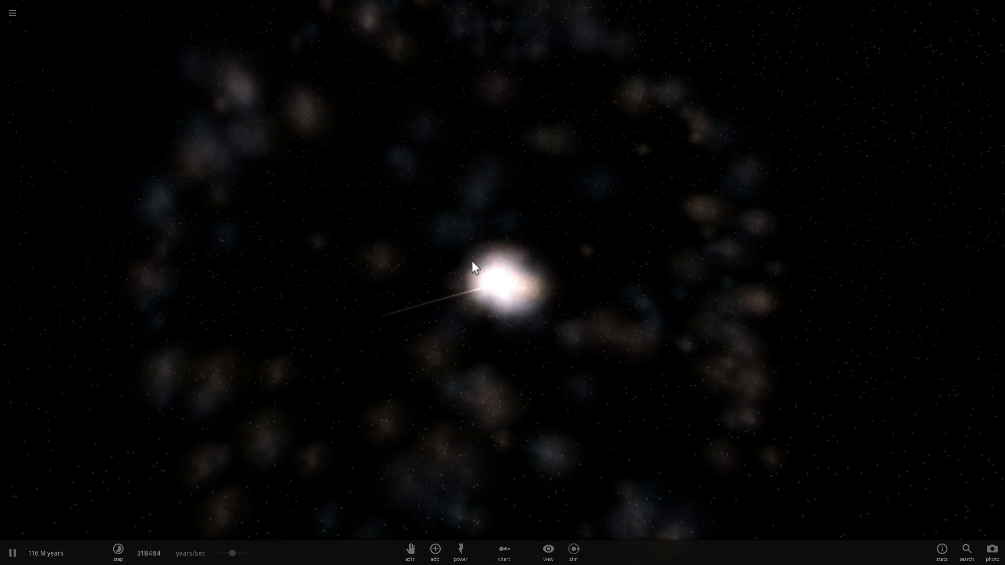
{"action": "left_click_drag", "start_coordinate": [556, 273], "coordinate": [513, 254]}
{"action": "scroll", "coordinate": [513, 257], "scroll_direction": "down", "scroll_amount": 5}
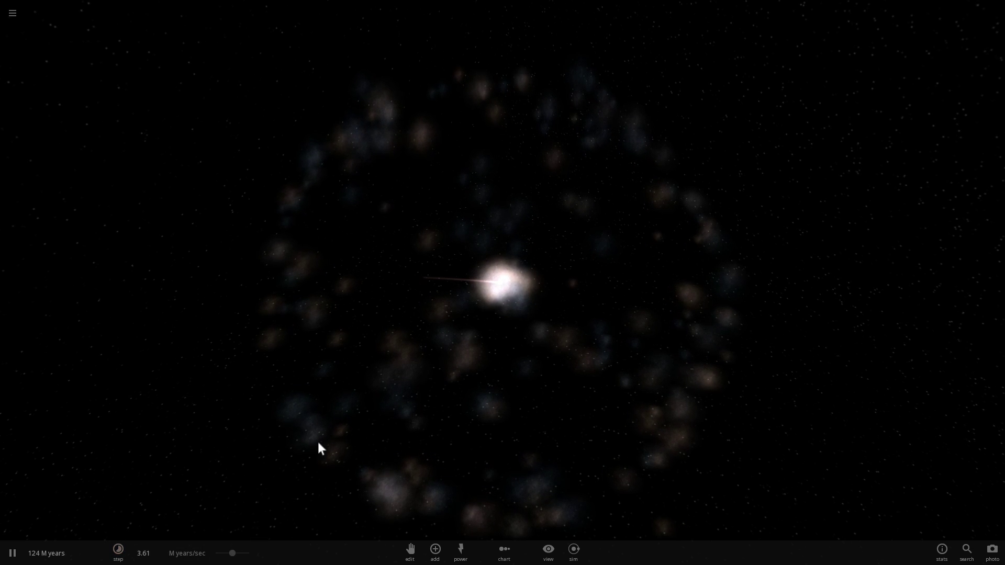
{"action": "left_click_drag", "start_coordinate": [534, 347], "coordinate": [492, 270]}
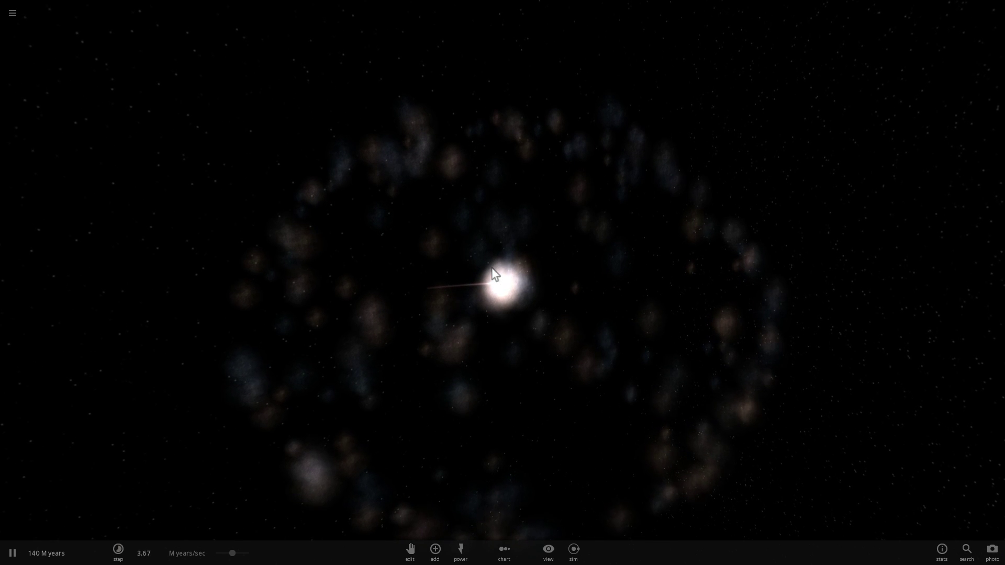
{"action": "scroll", "coordinate": [569, 309], "scroll_direction": "down", "scroll_amount": 3}
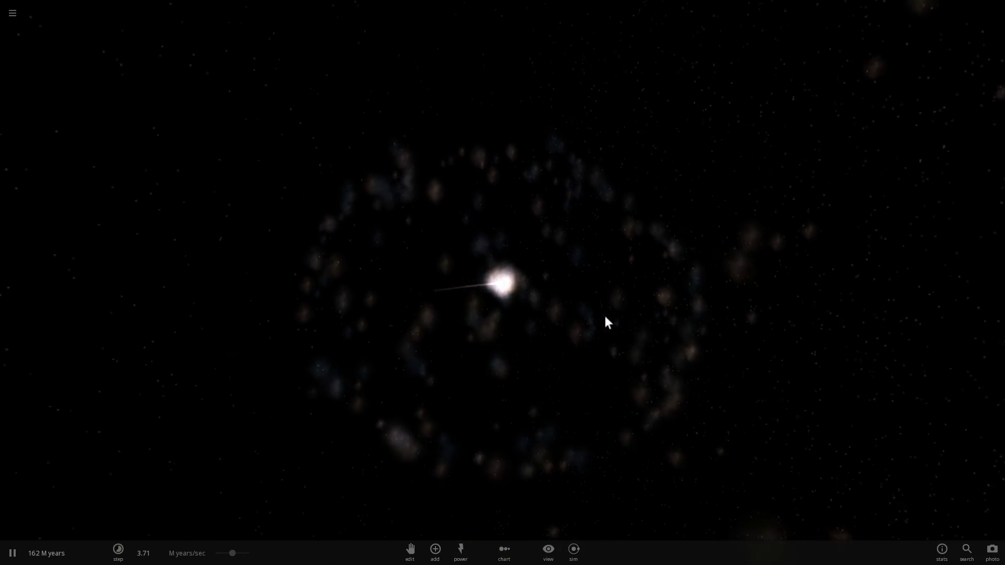
{"action": "left_click_drag", "start_coordinate": [650, 324], "coordinate": [521, 283]}
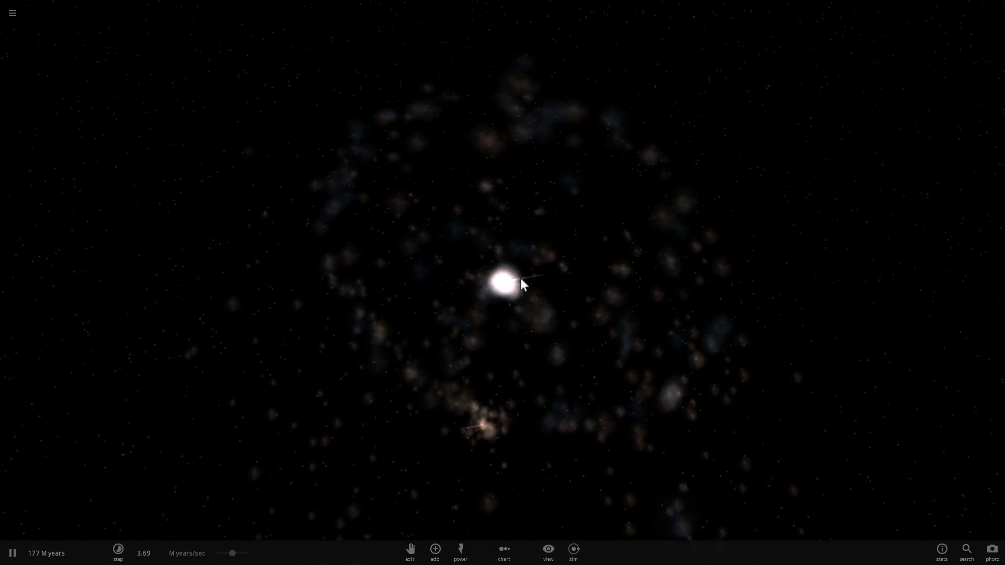
{"action": "scroll", "coordinate": [523, 286], "scroll_direction": "up", "scroll_amount": 3}
Select the bright galaxy core and swing the camera around it, zooming out and back in
{"action": "left_click", "coordinate": [505, 289]}
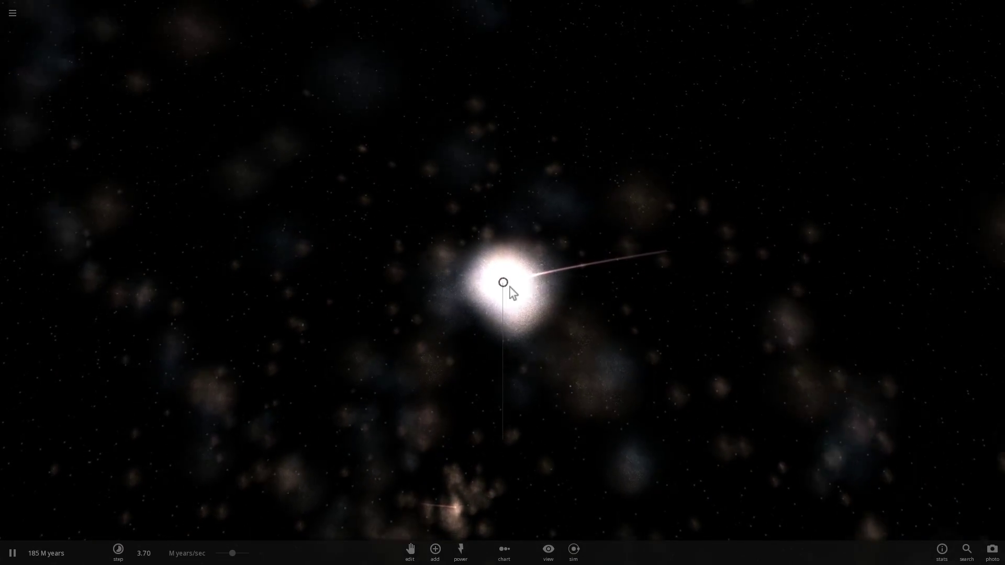
{"action": "left_click_drag", "start_coordinate": [530, 291], "coordinate": [564, 256]}
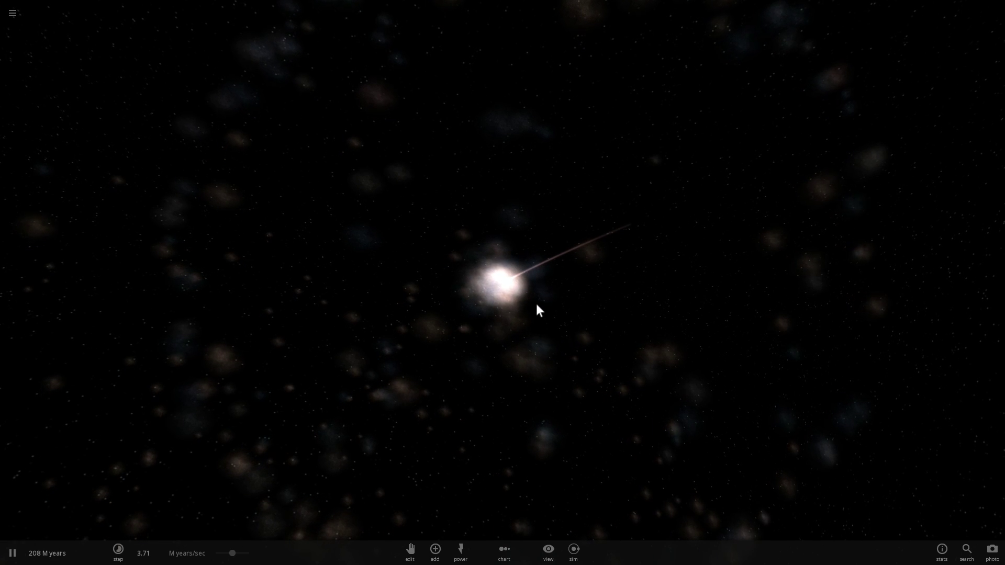
{"action": "scroll", "coordinate": [560, 295], "scroll_direction": "down", "scroll_amount": 5}
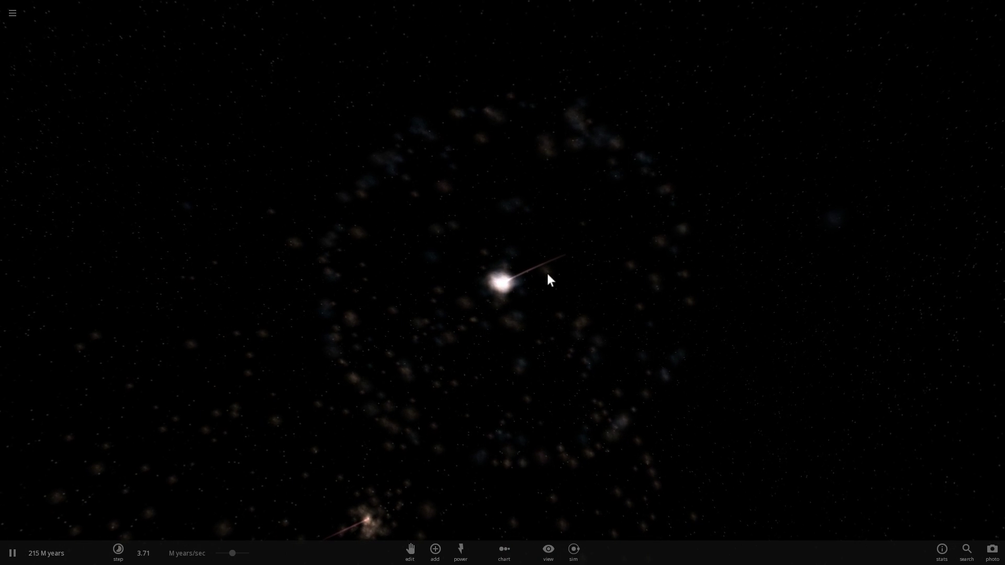
{"action": "scroll", "coordinate": [563, 259], "scroll_direction": "up", "scroll_amount": 5}
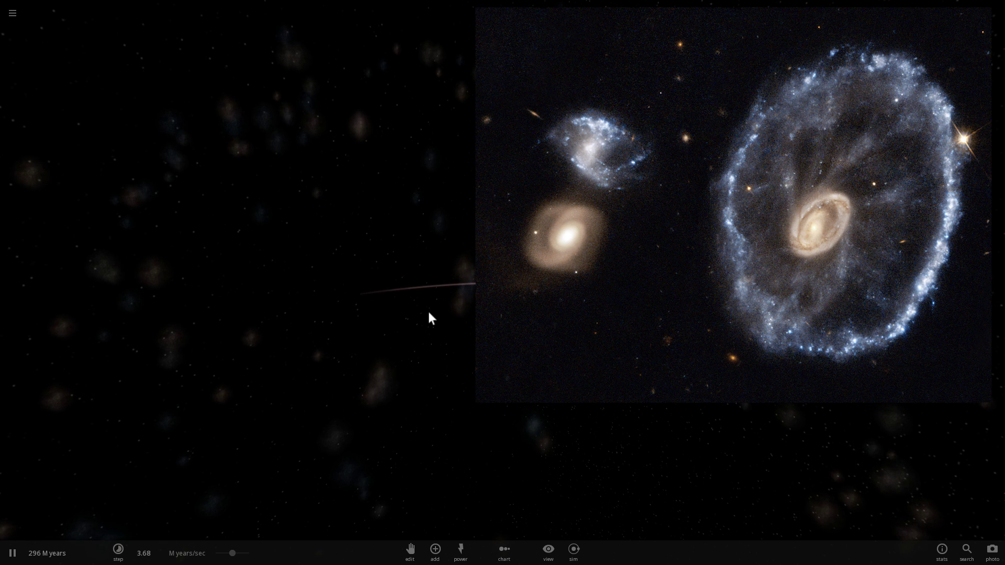
Select the central galaxy to show its stats, then orbit and zoom in close around it
{"action": "left_click", "coordinate": [502, 288]}
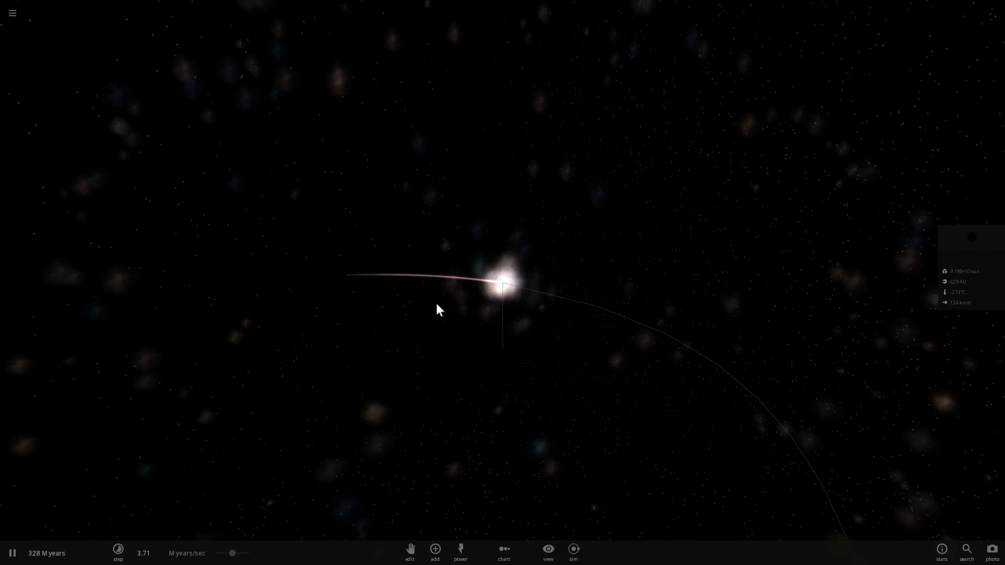
{"action": "left_click_drag", "start_coordinate": [515, 333], "coordinate": [539, 257]}
{"action": "scroll", "coordinate": [539, 261], "scroll_direction": "up", "scroll_amount": 3}
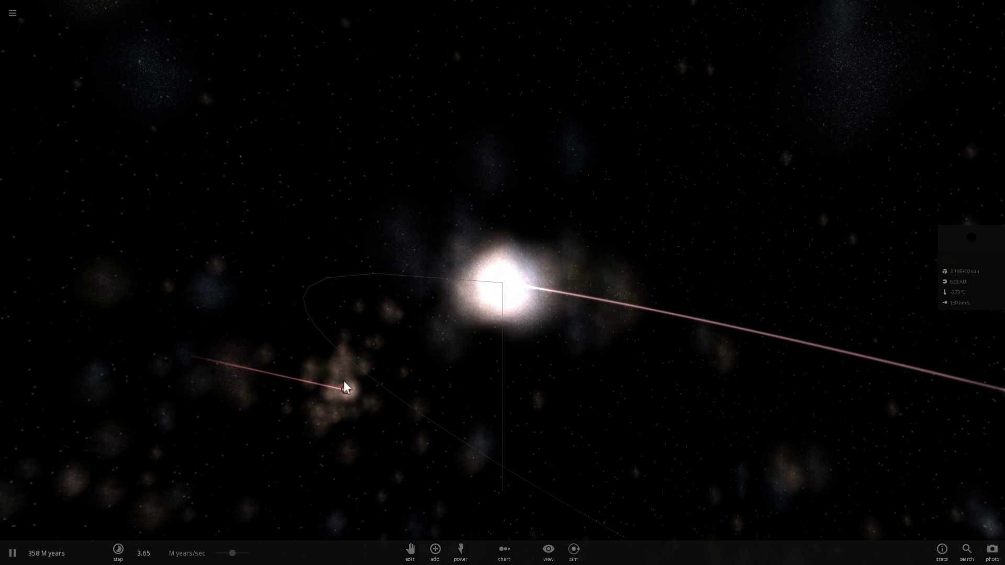
{"action": "left_click_drag", "start_coordinate": [391, 339], "coordinate": [414, 361]}
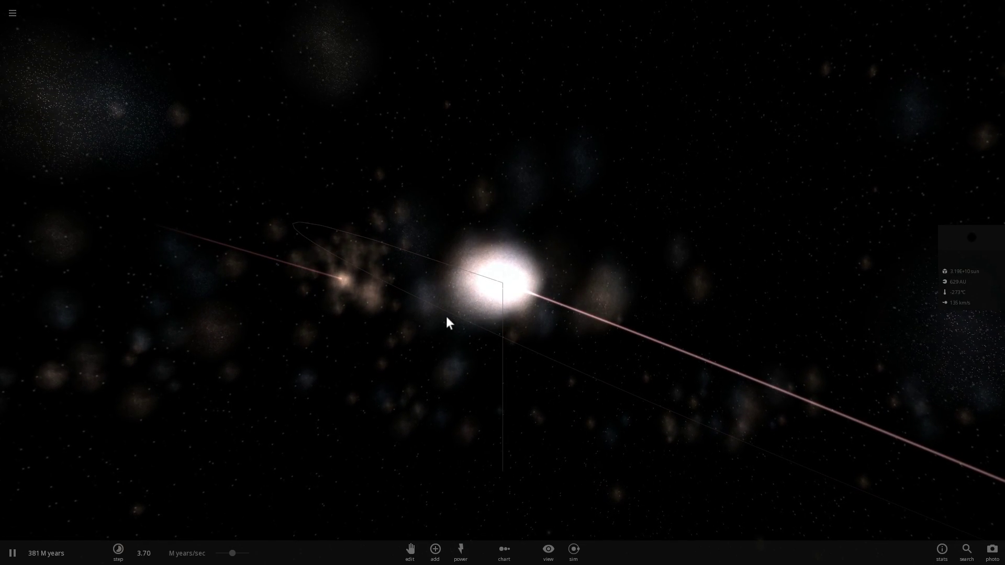
{"action": "scroll", "coordinate": [450, 316], "scroll_direction": "up", "scroll_amount": 2}
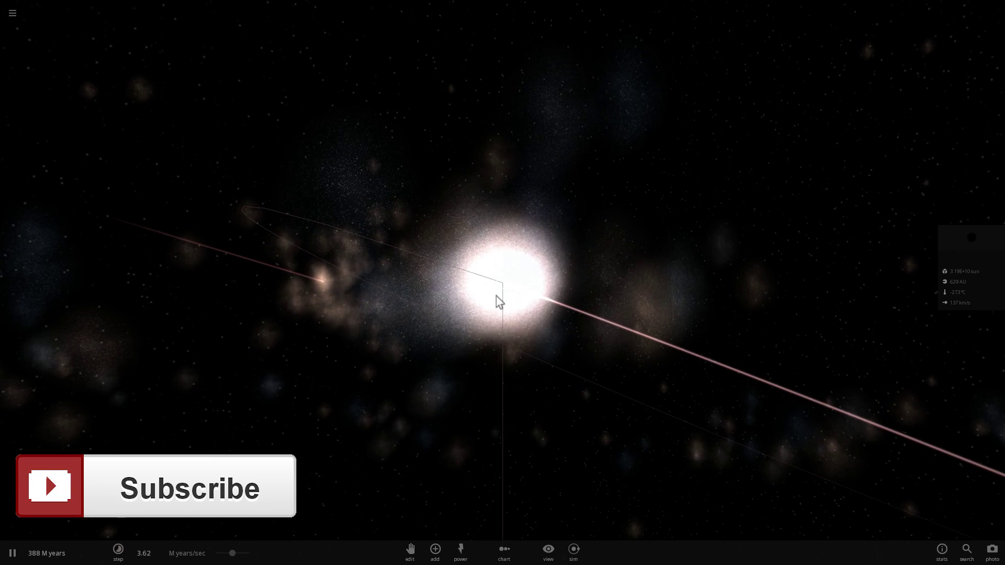
Close the Add palette and run Delete All Dark Matter from the Power tools' Sim Actions list
{"action": "left_click_drag", "start_coordinate": [496, 299], "coordinate": [512, 315]}
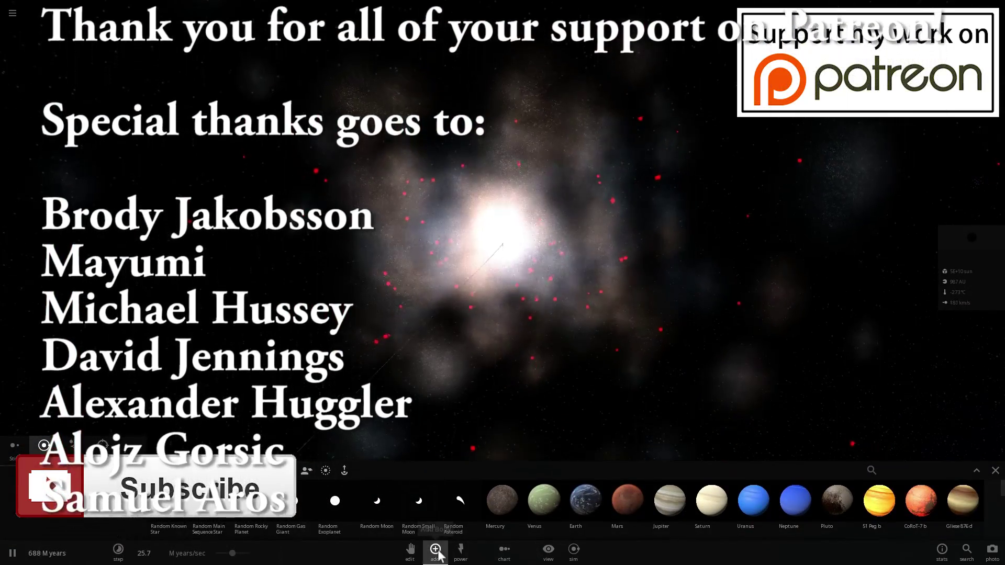
{"action": "left_click", "coordinate": [435, 549]}
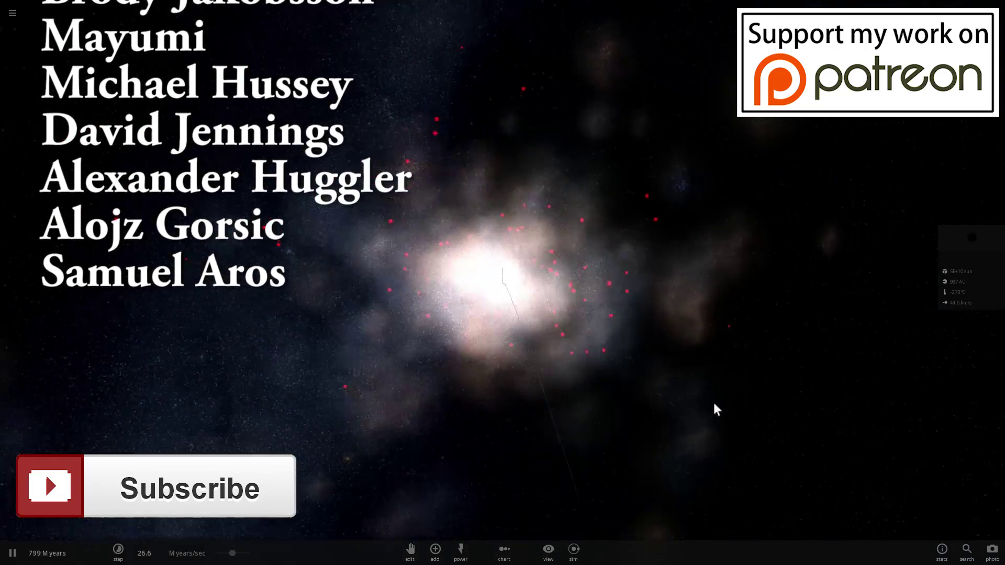
{"action": "left_click", "coordinate": [461, 556]}
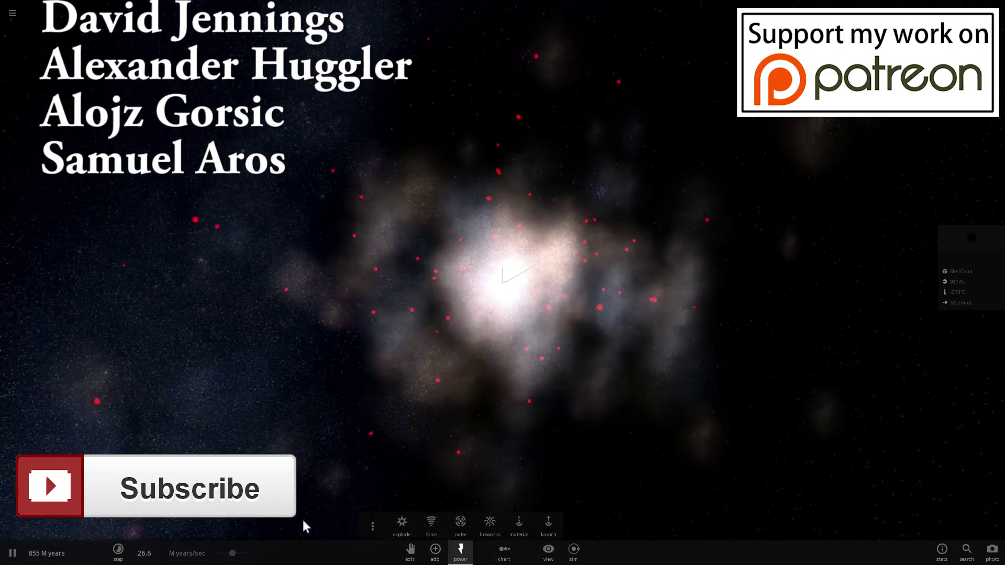
{"action": "left_click", "coordinate": [372, 526]}
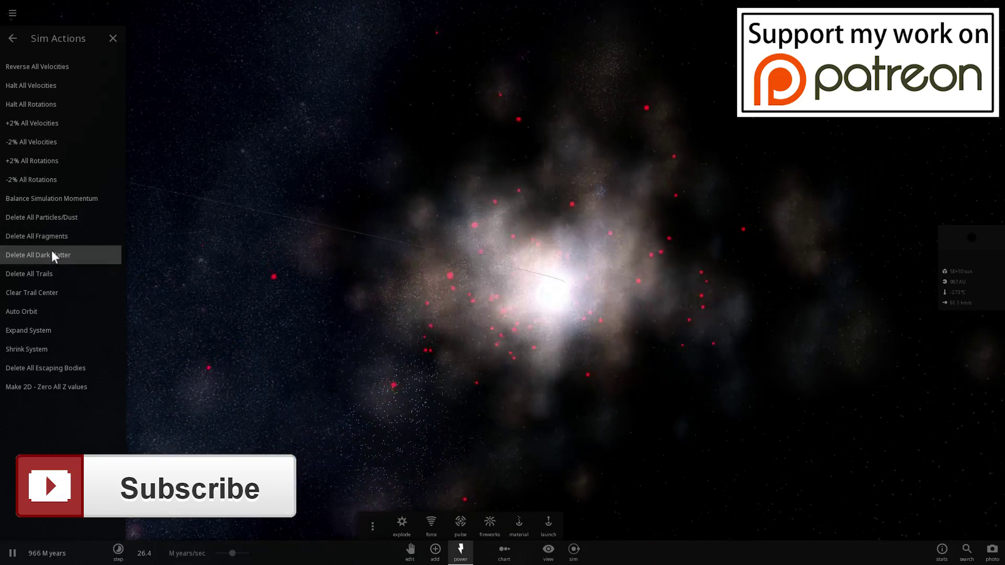
{"action": "left_click", "coordinate": [53, 256]}
{"action": "left_click", "coordinate": [121, 42]}
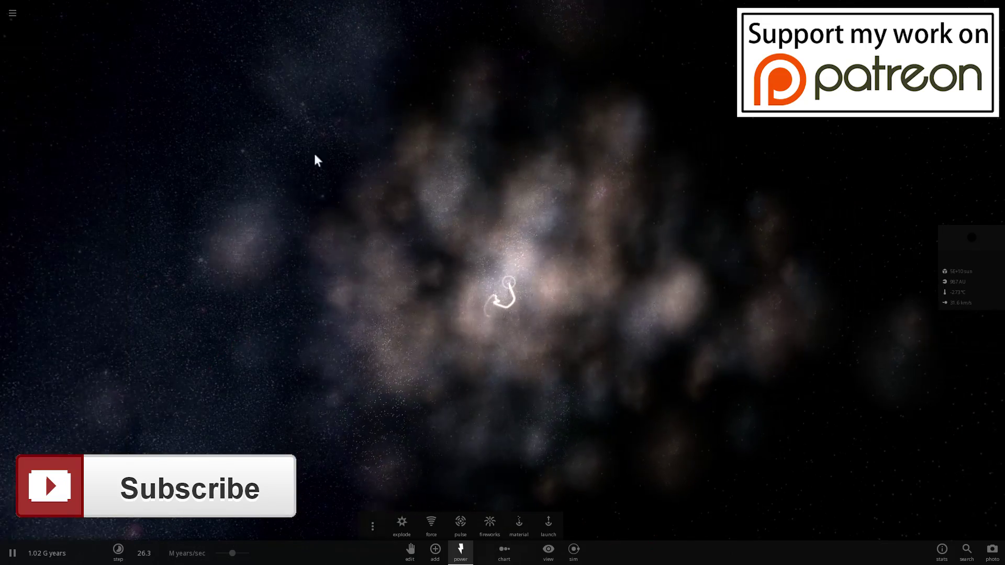